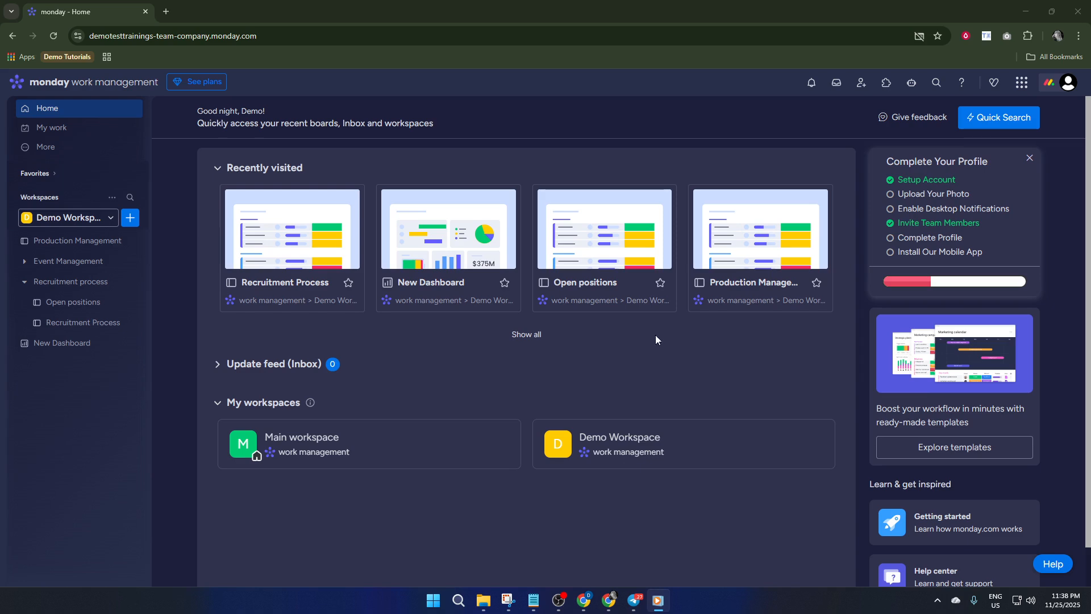
- Browse the recommended templates in the Template center, then leave without choosing one
left_click(130, 217)
left_click(201, 446)
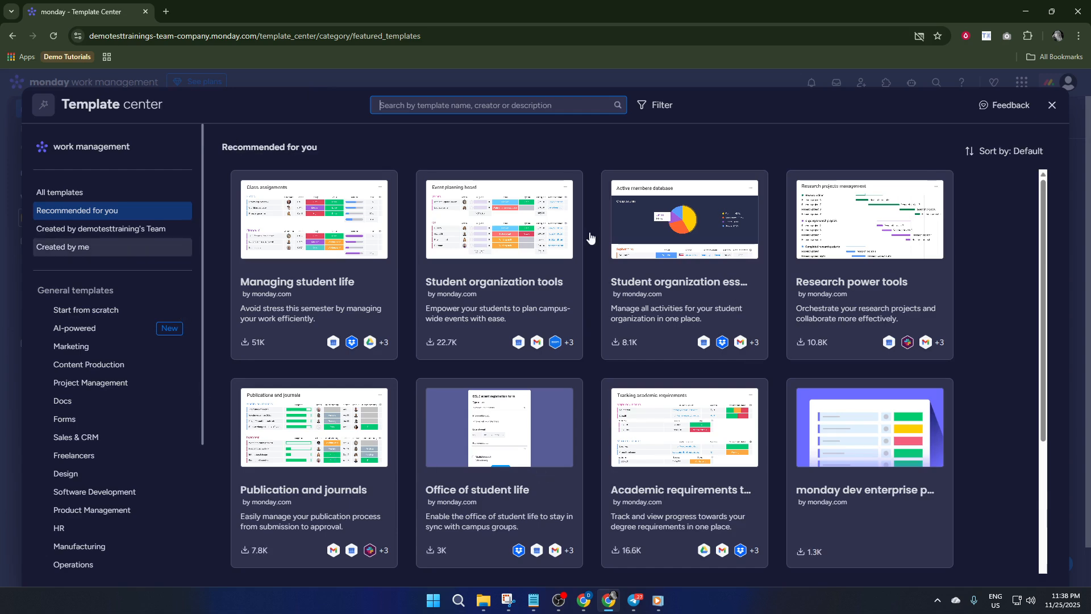
scroll(647, 222, "down", 3)
scroll(449, 358, "up", 3)
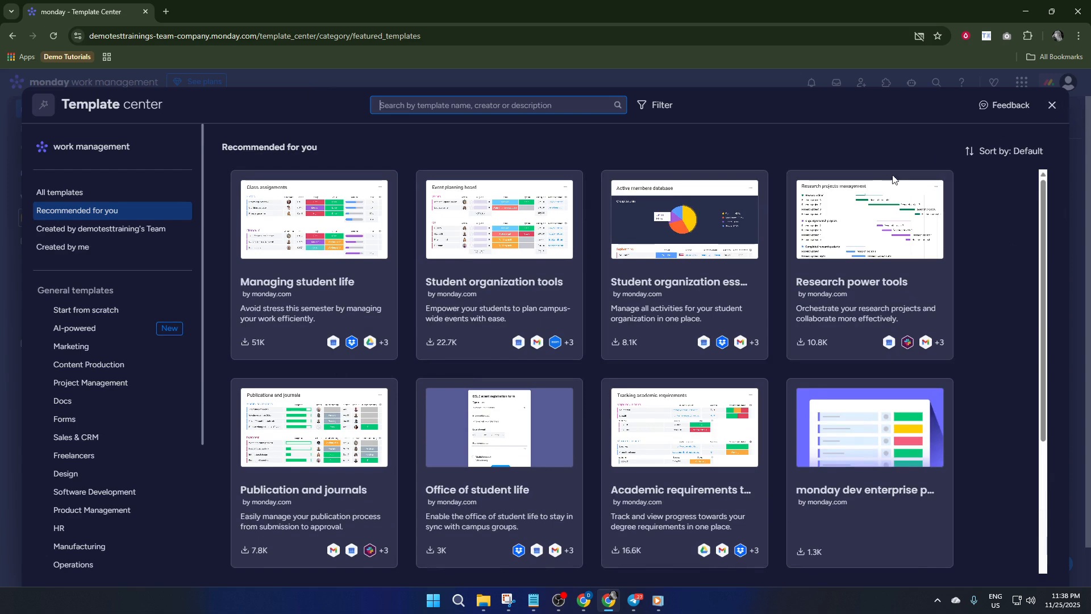
left_click(1052, 105)
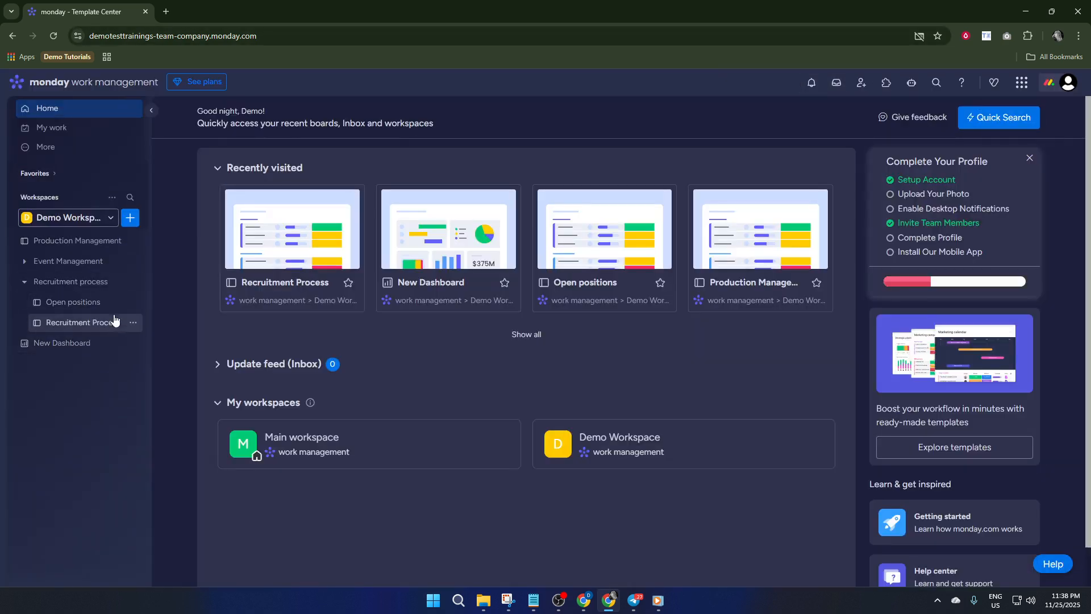
- Open the Recruitment Process board and rename it to Template
left_click(88, 321)
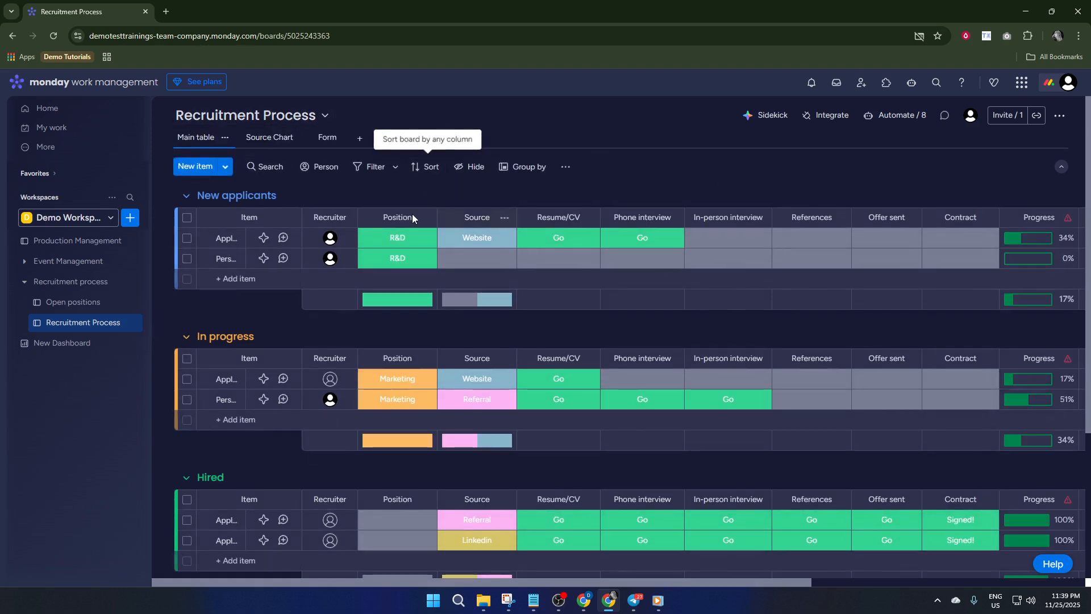
left_click(310, 119)
left_click(309, 119)
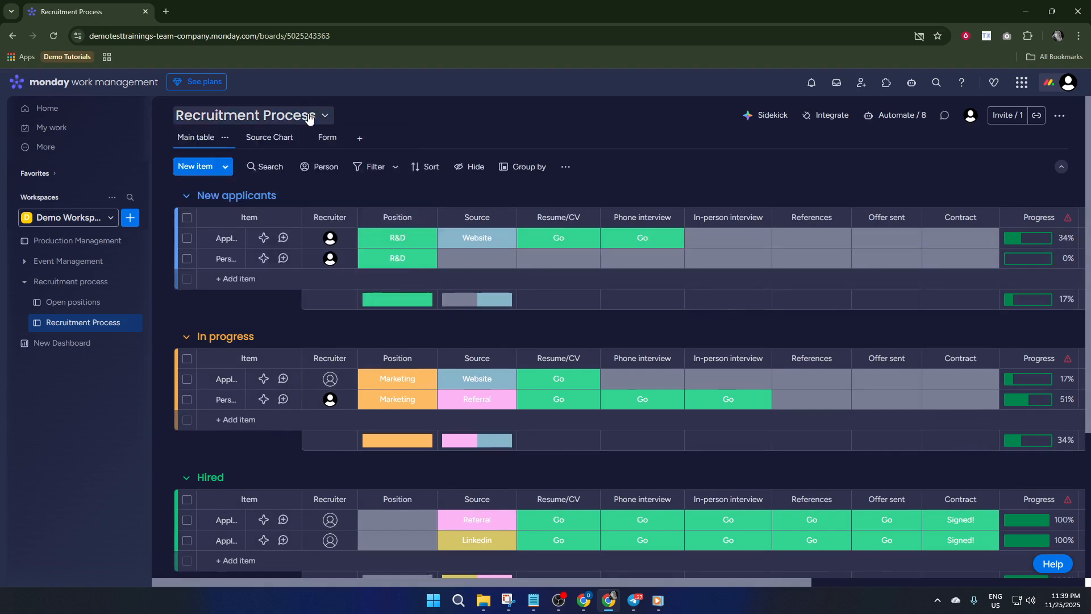
left_click(285, 118)
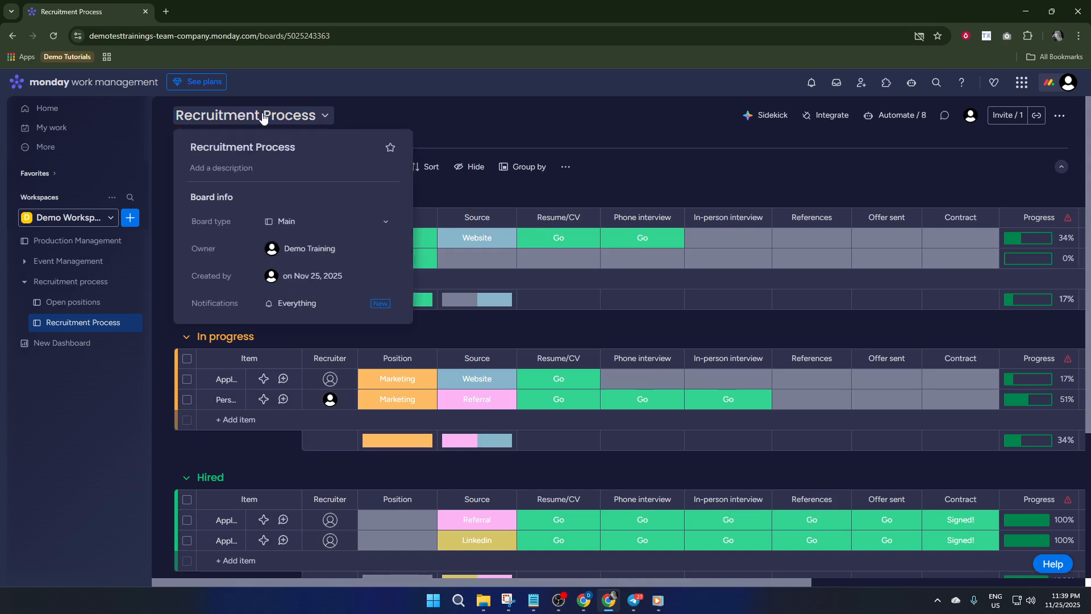
triple_click(247, 143)
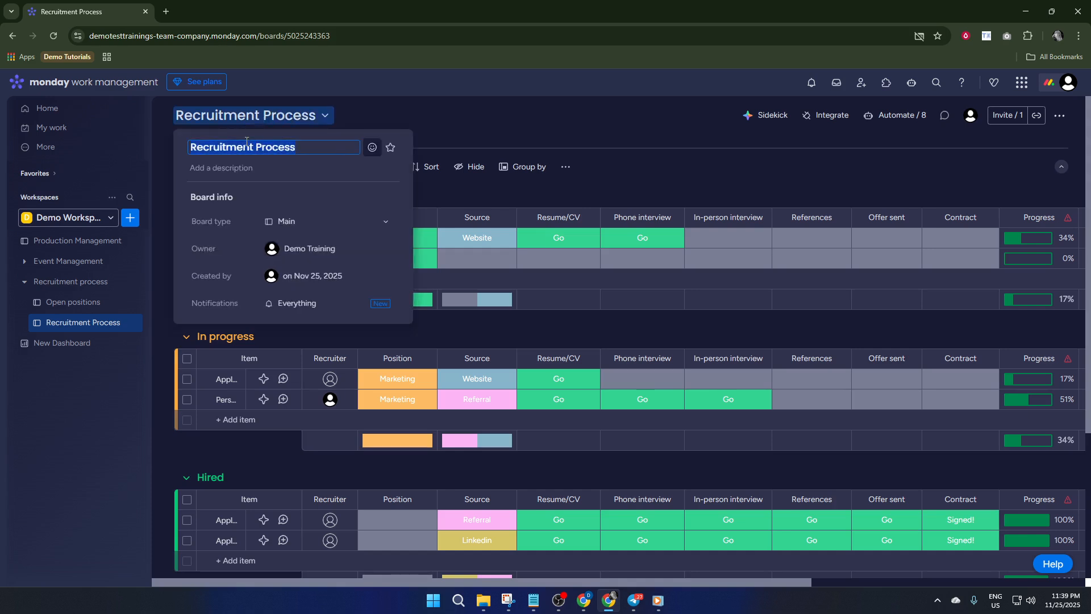
type("Template")
key("Return")
left_click(377, 114)
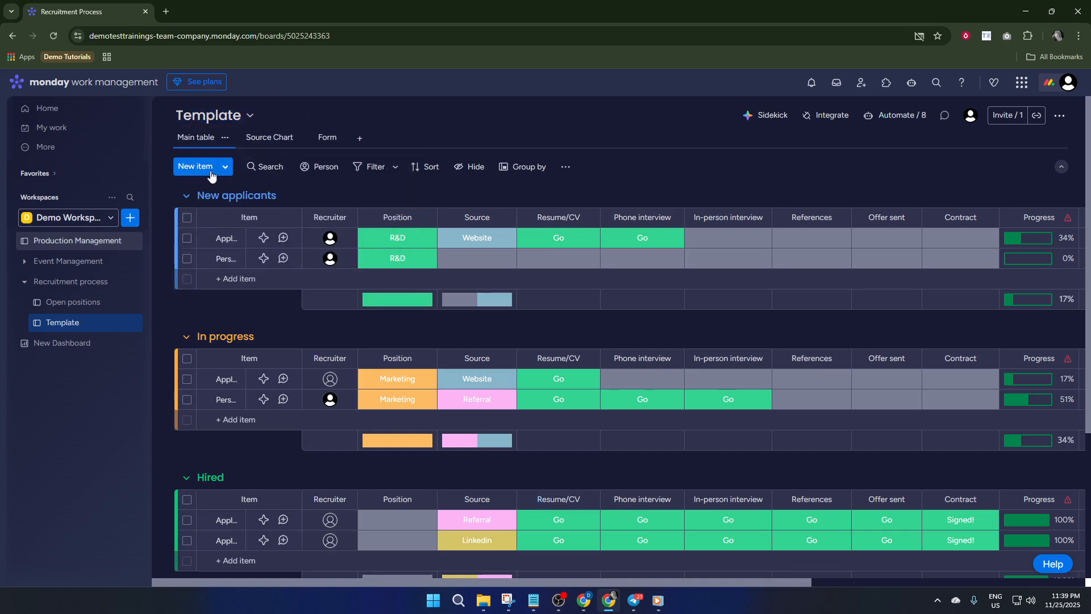
- Review the board's groups and the additional board actions, including Save as a template
scroll(625, 324, "down", 2)
scroll(625, 324, "down", 2)
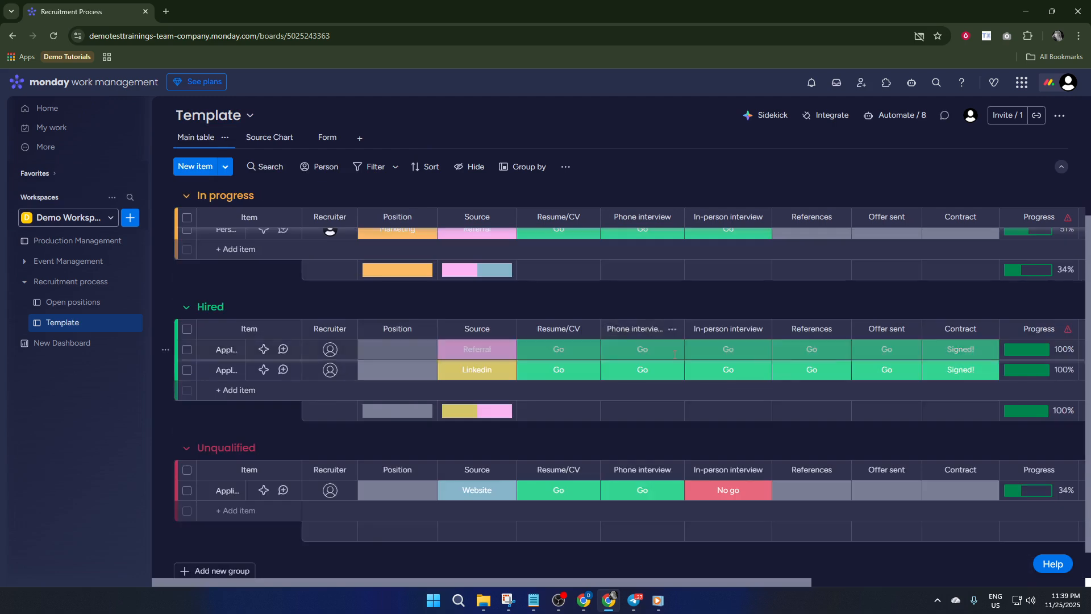
scroll(697, 361, "up", 4)
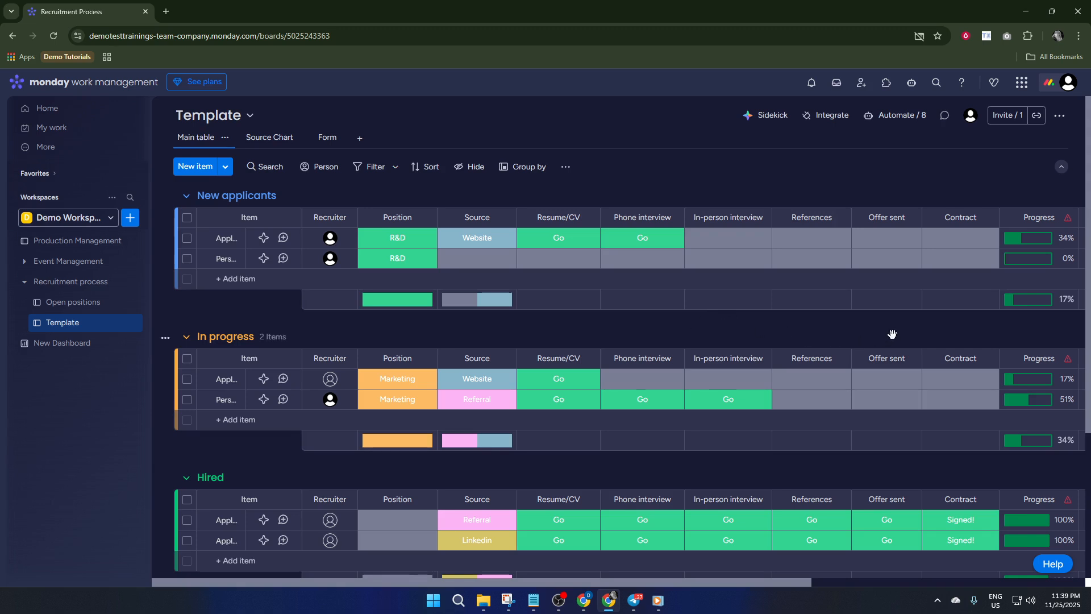
left_click(1060, 116)
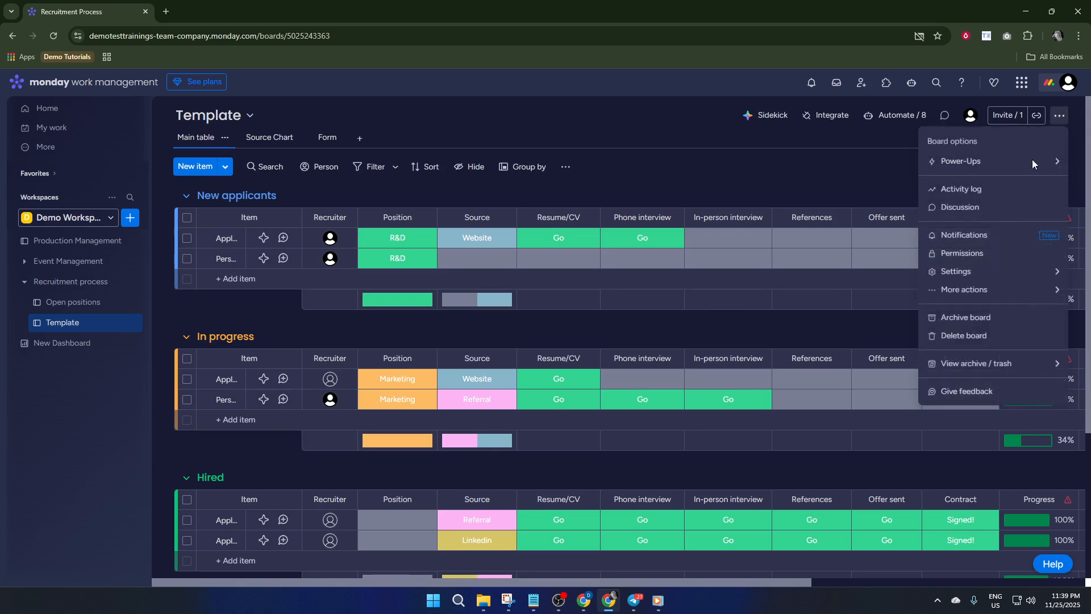
left_click(986, 292)
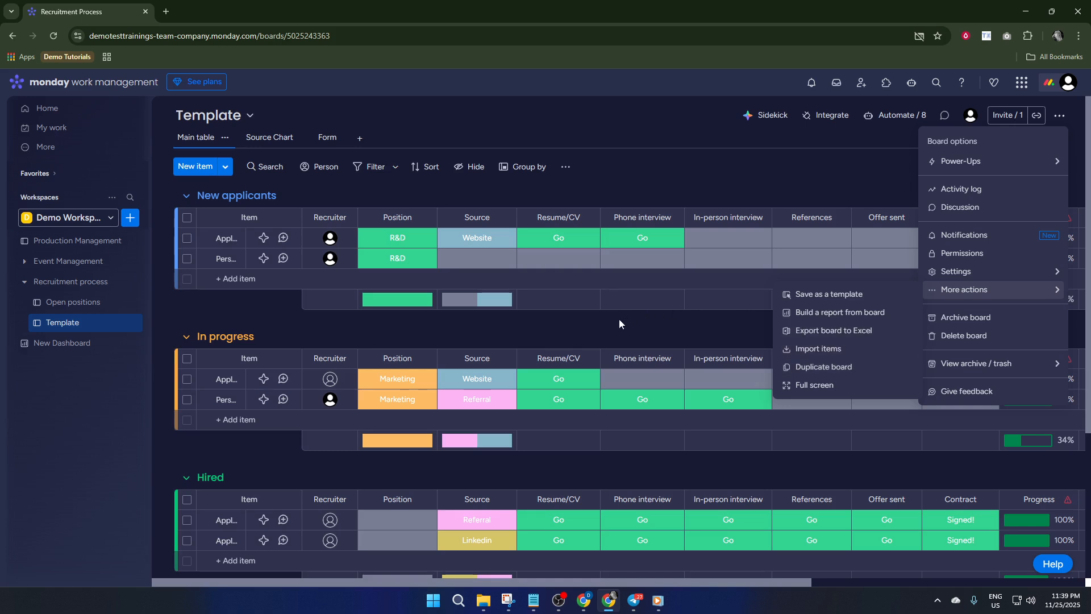
left_click(573, 300)
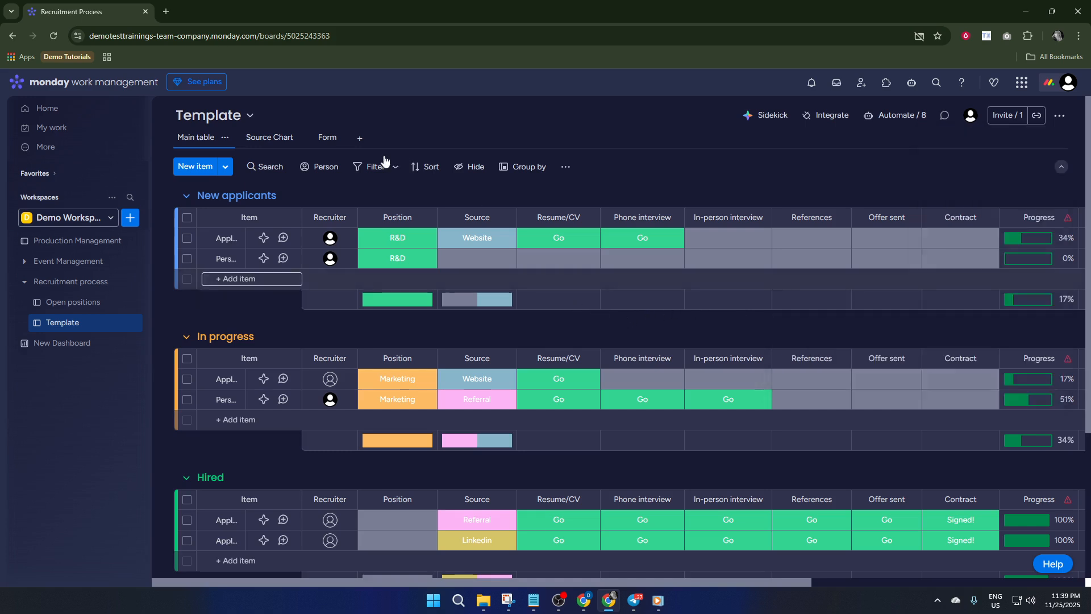
- Add a Kanban view to the board, reload it, and return to the main table
left_click(358, 140)
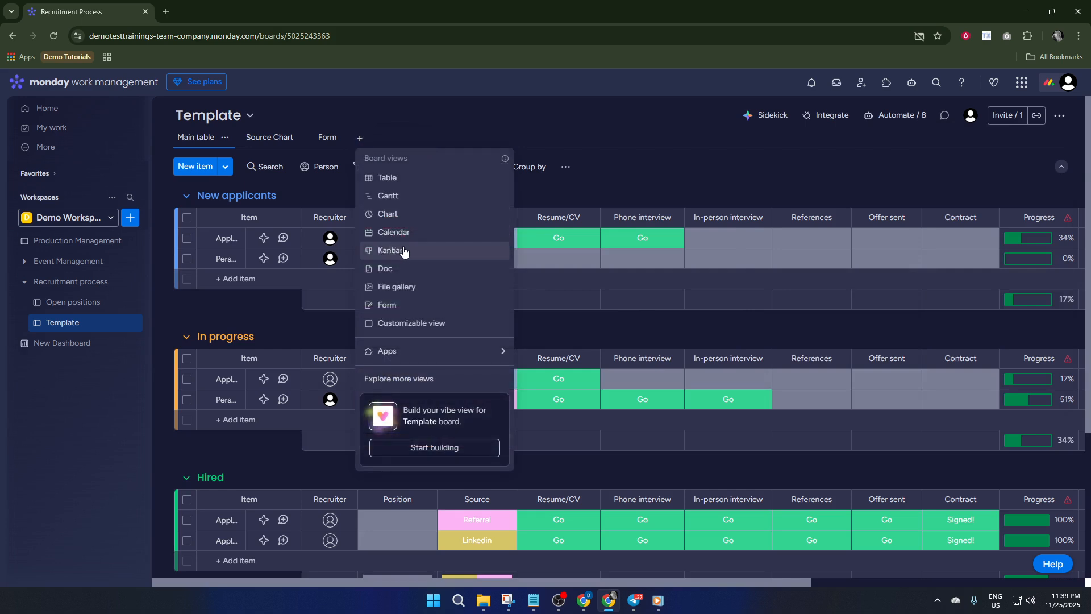
left_click(440, 250)
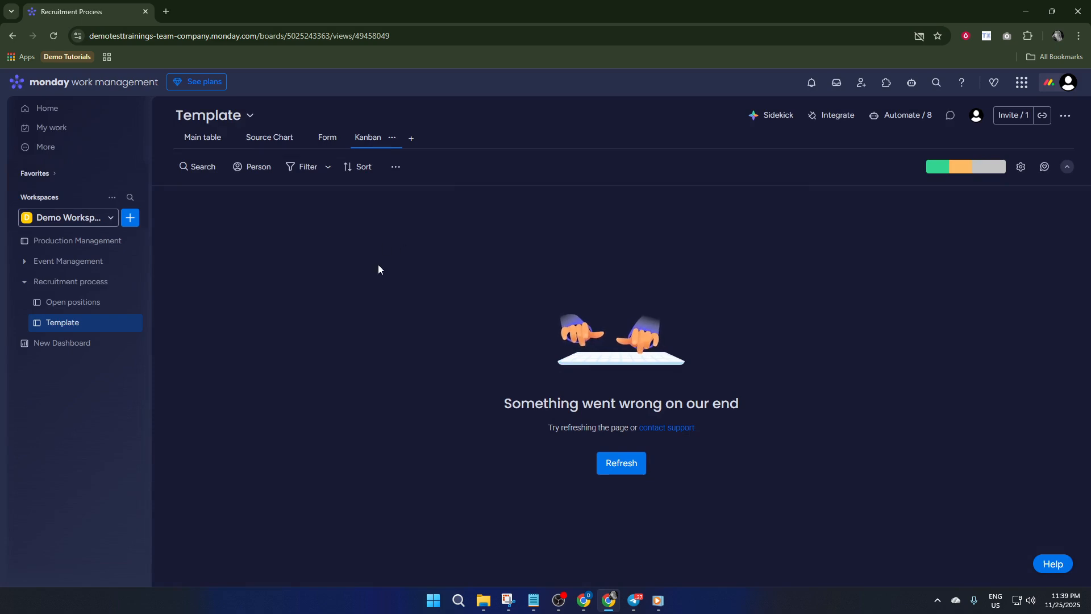
left_click(633, 465)
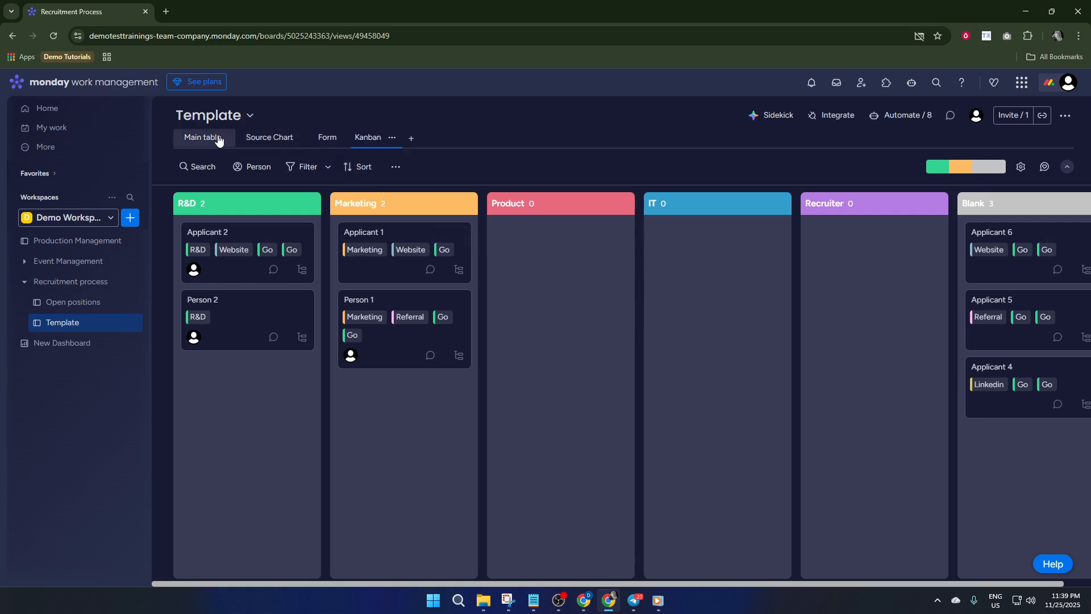
left_click(258, 139)
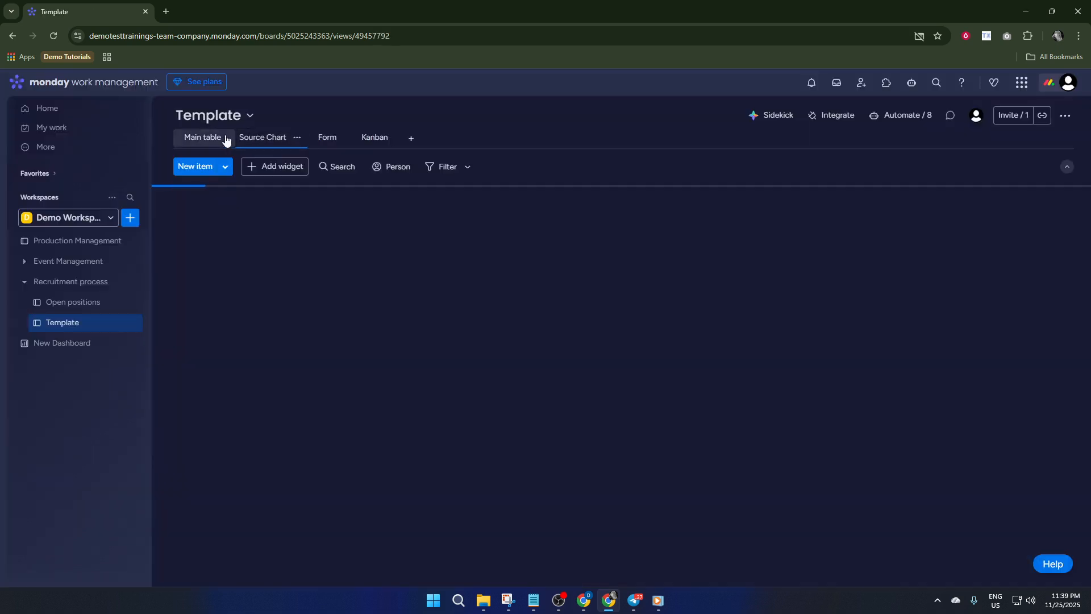
left_click(222, 138)
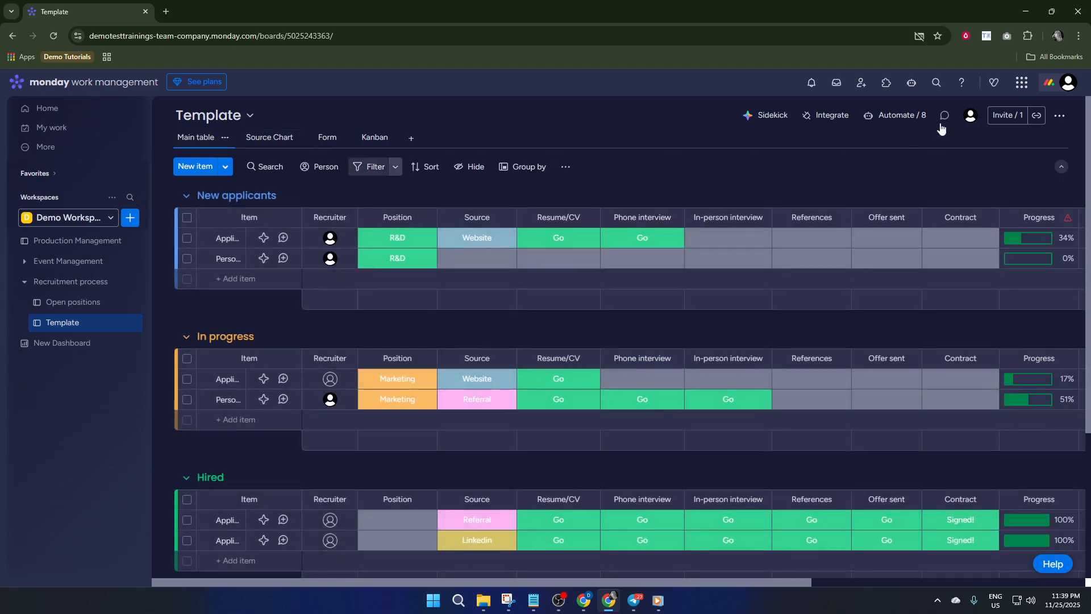
- Start a new board automation with the trigger set to when Position changes to anything
left_click(905, 116)
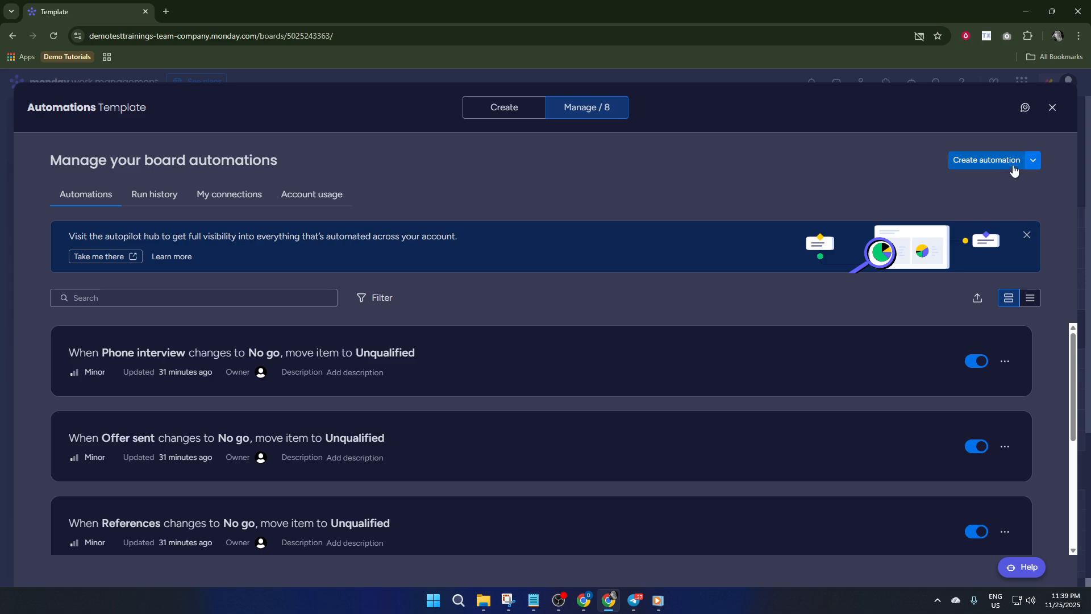
left_click(978, 164)
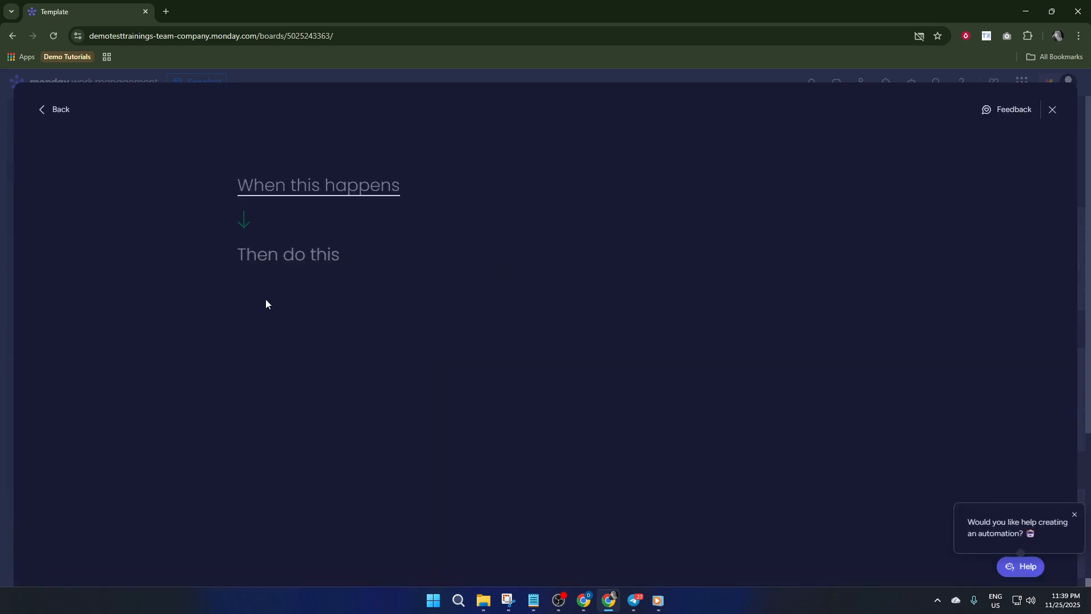
left_click(303, 193)
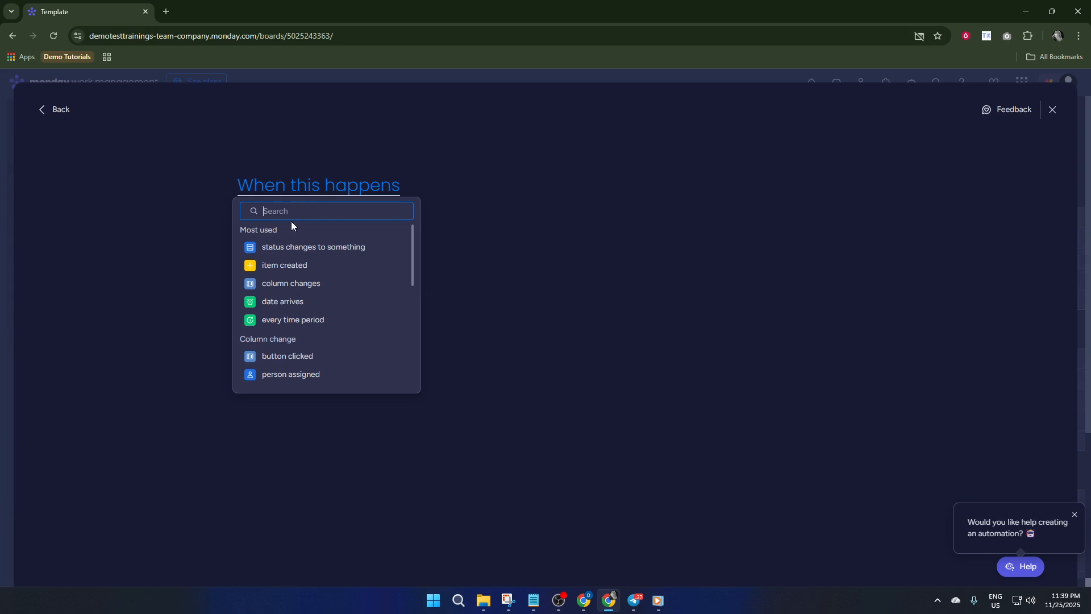
left_click(320, 247)
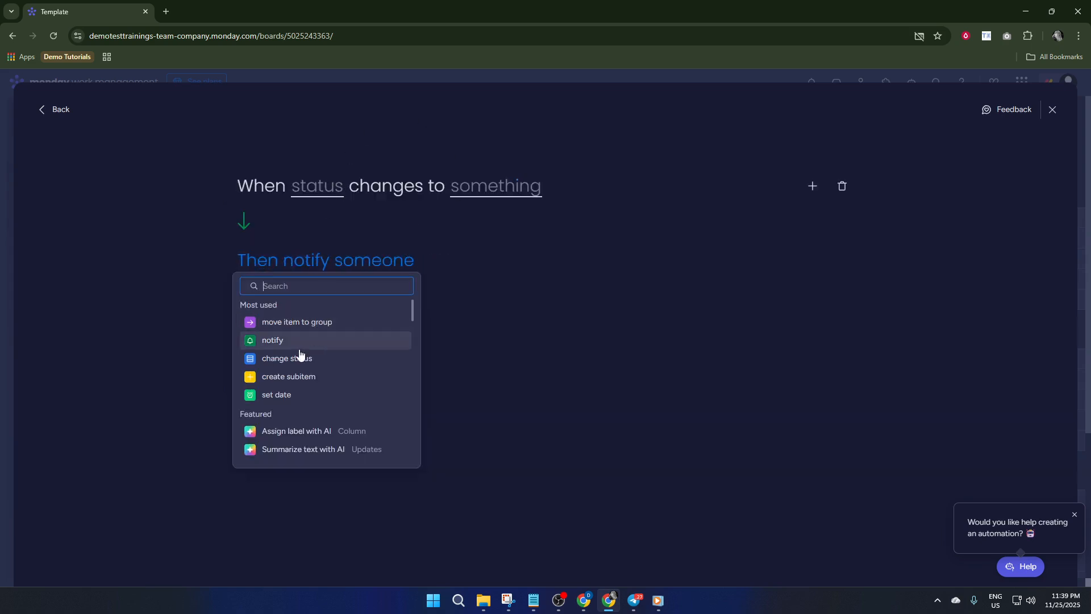
left_click(317, 197)
left_click(317, 193)
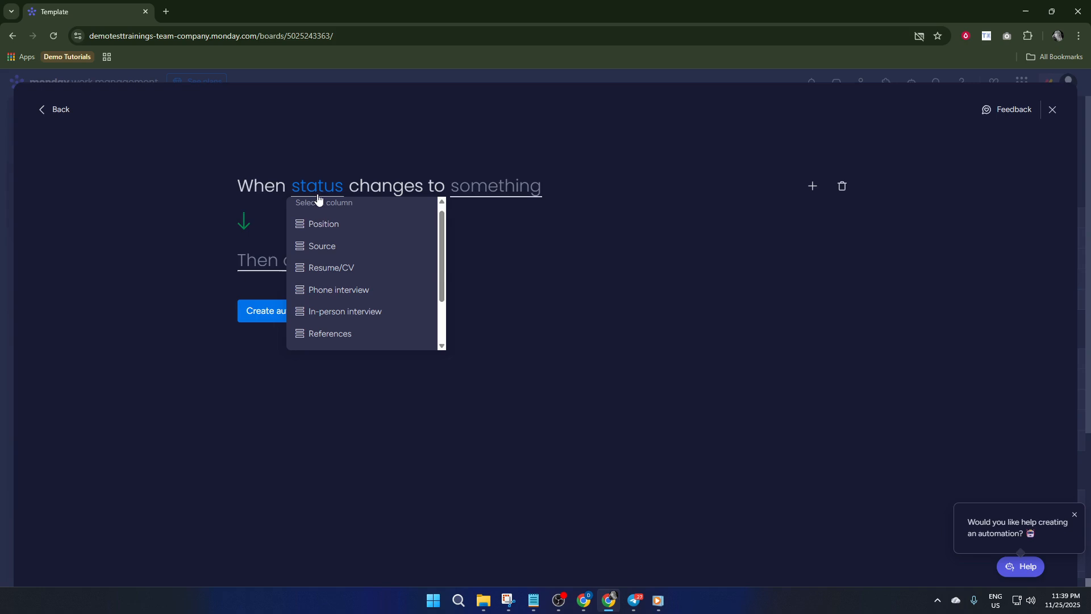
left_click(338, 229)
left_click(482, 188)
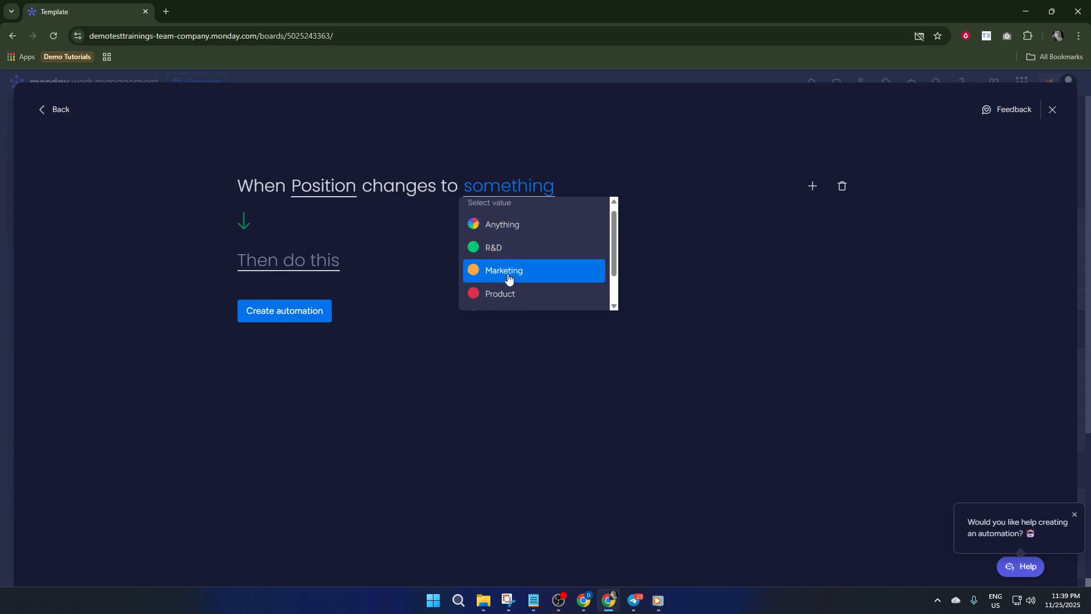
scroll(514, 284, "down", 1)
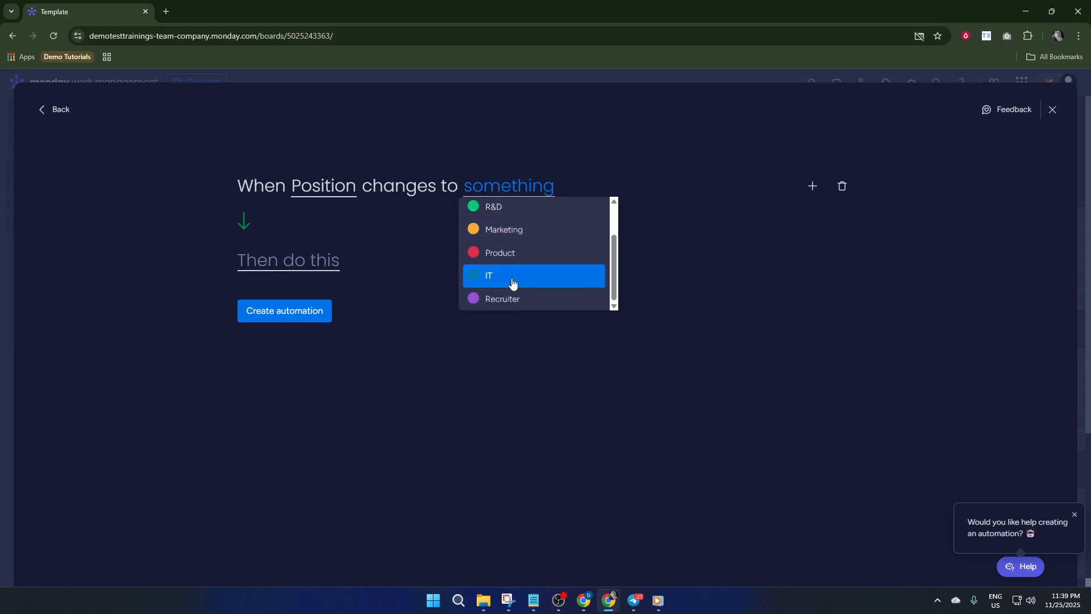
scroll(513, 278, "up", 1)
left_click(515, 223)
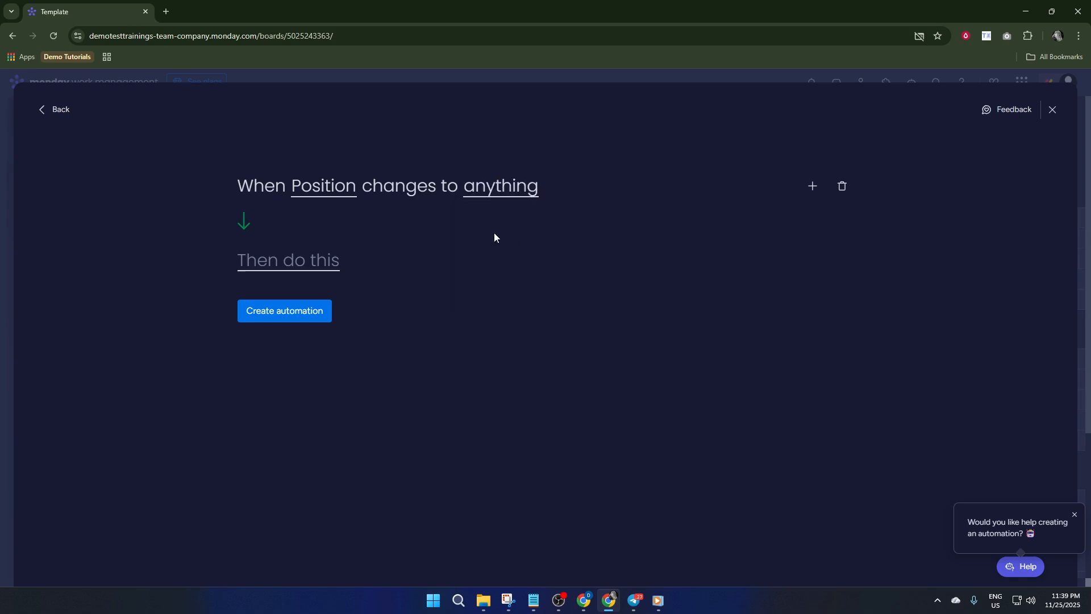
- Set the automation's action to notify yourself with the message "recruited", then leave the automation editor without creating it
left_click(312, 266)
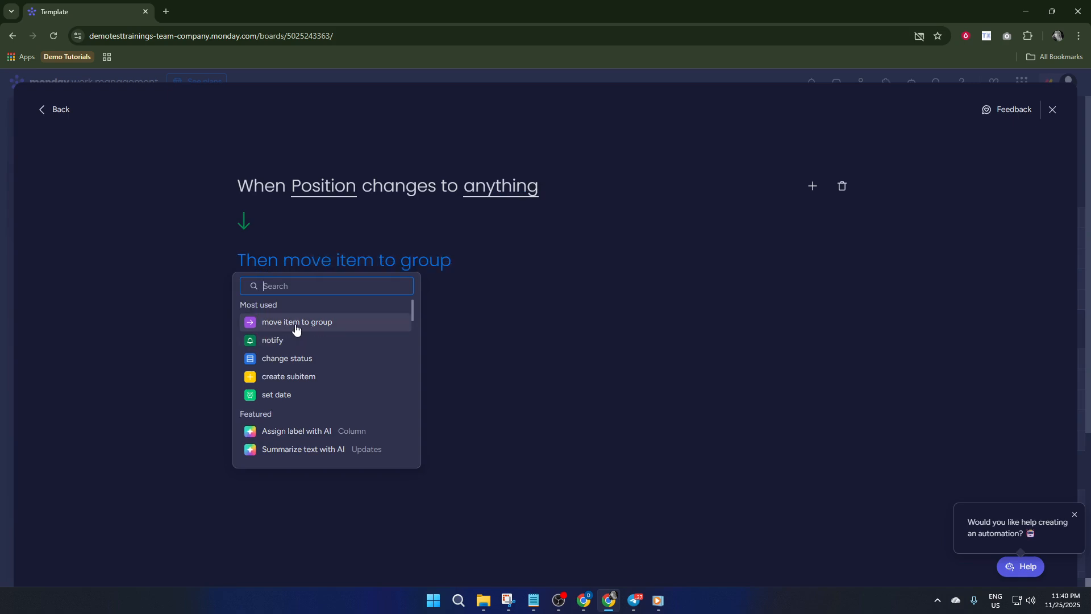
left_click(286, 343)
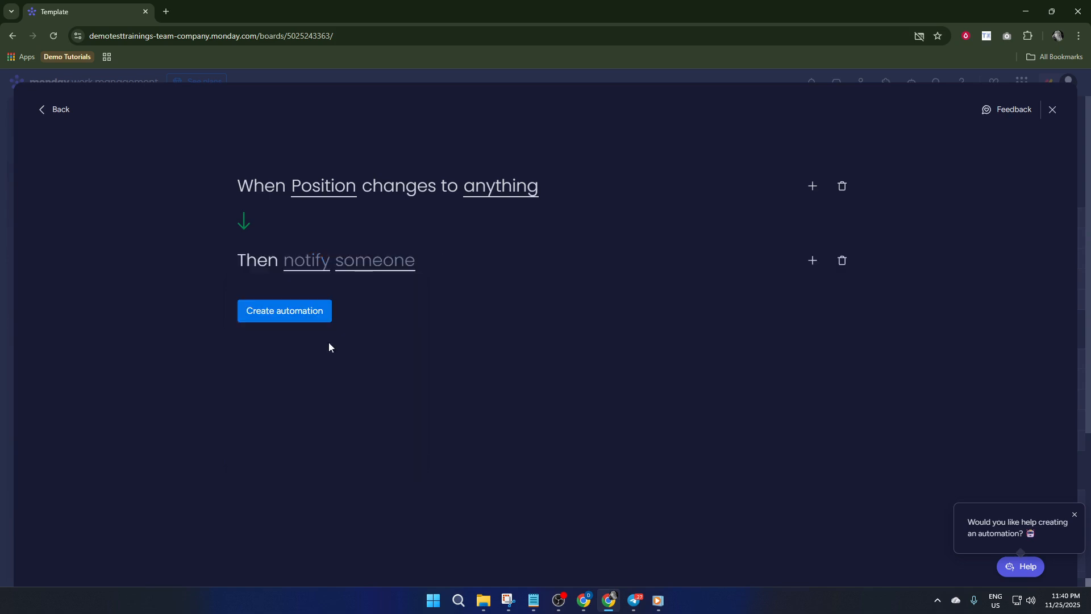
left_click(299, 265)
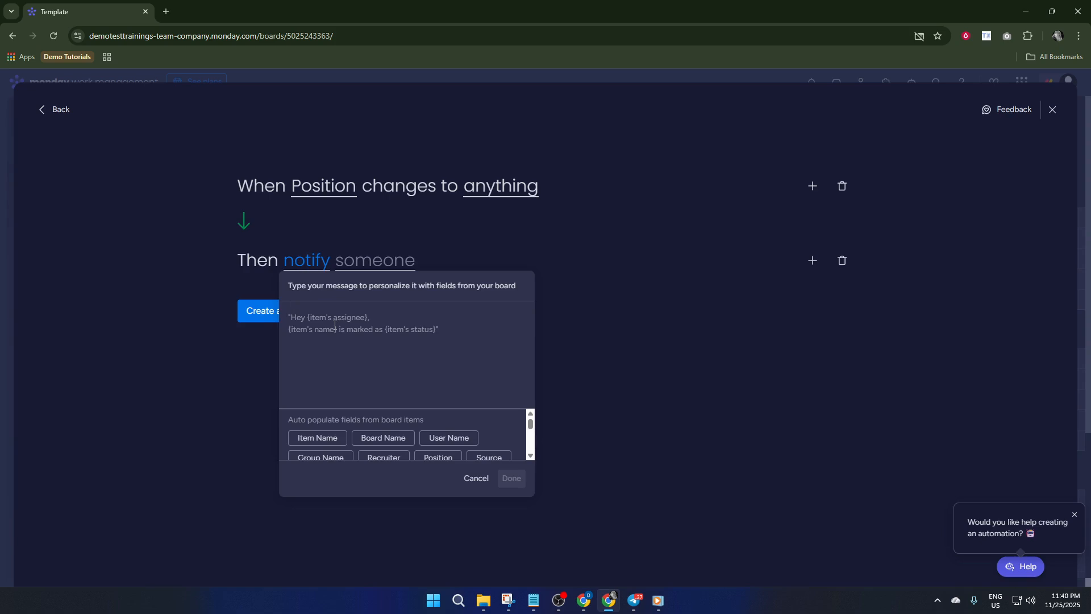
type("recruited")
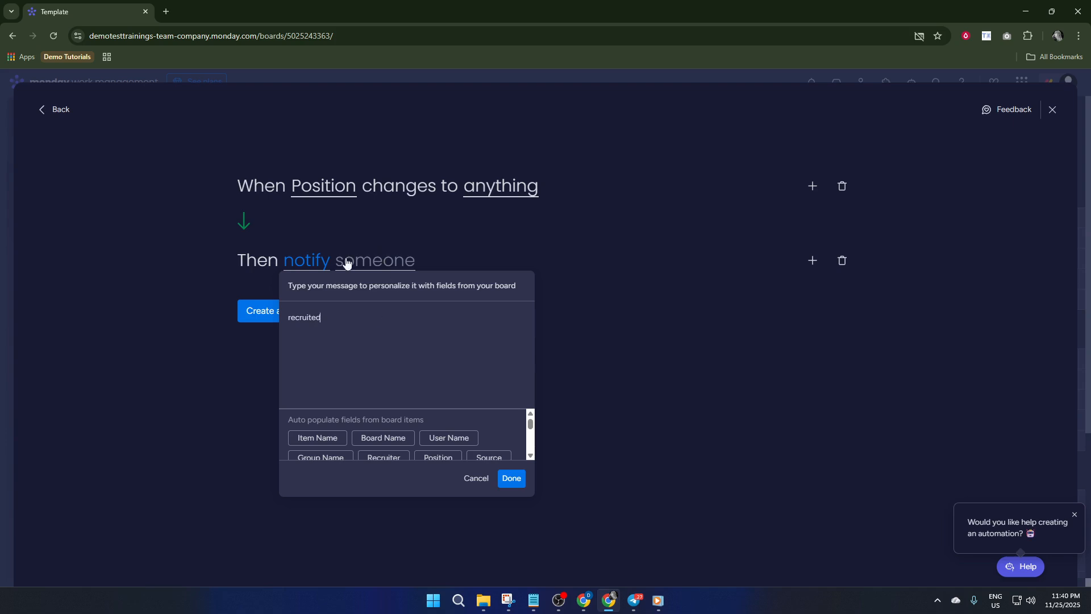
left_click(511, 478)
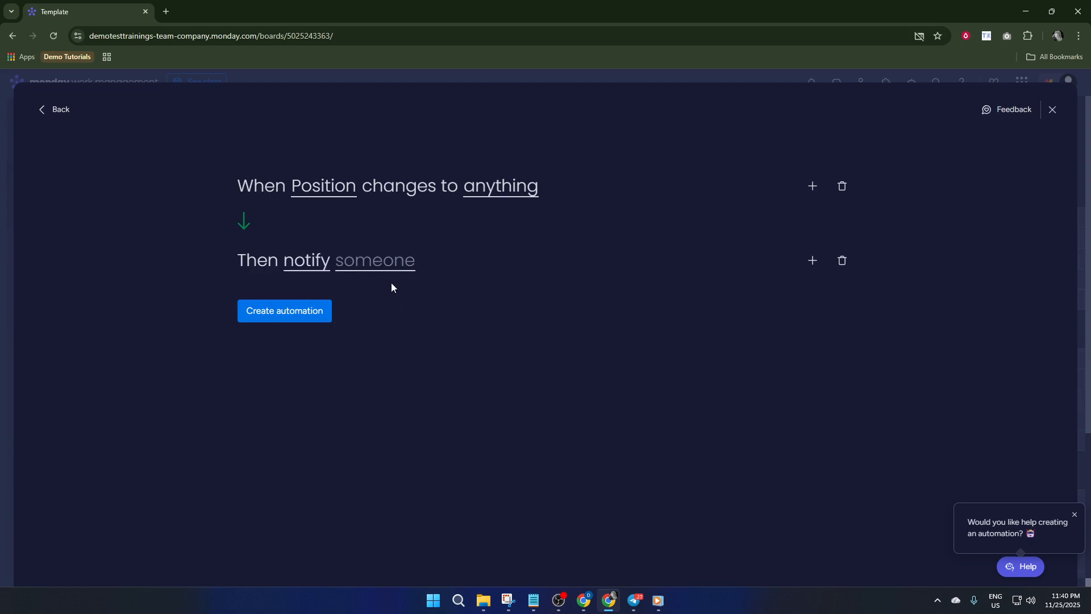
left_click(384, 265)
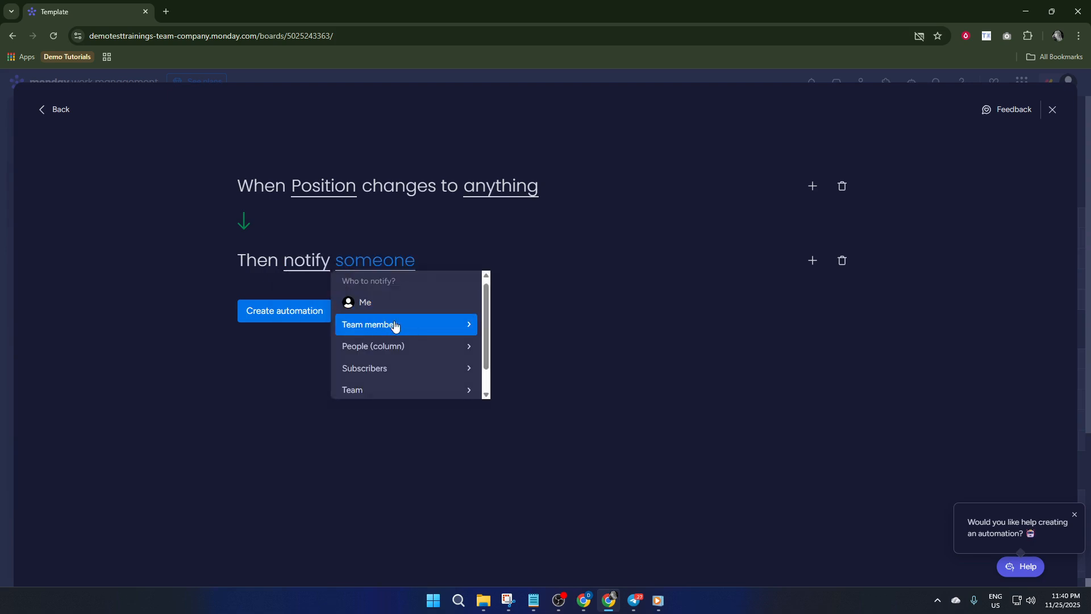
left_click(413, 304)
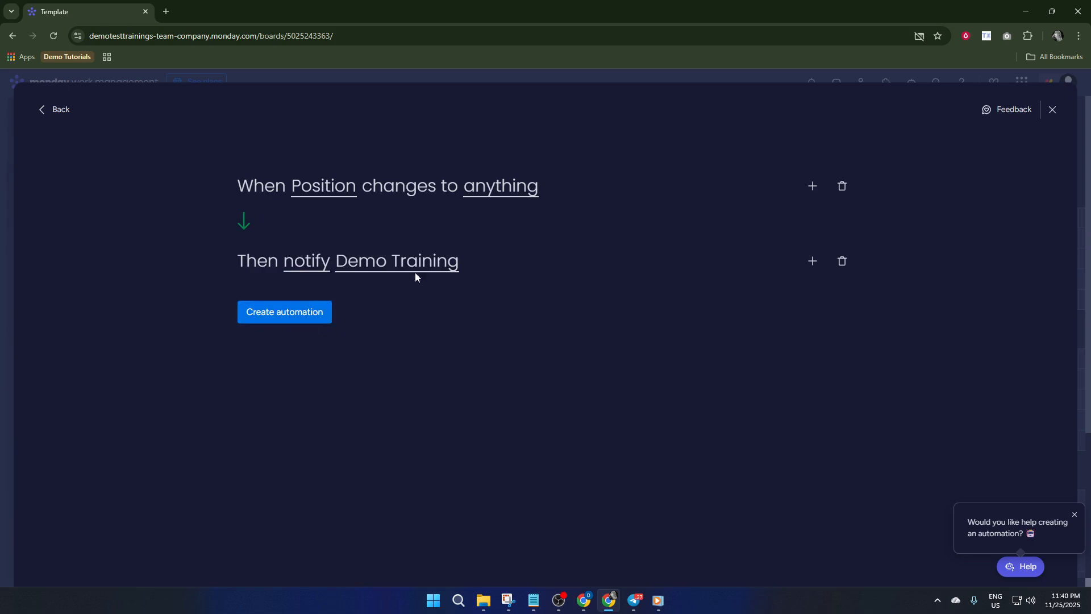
left_click(1053, 109)
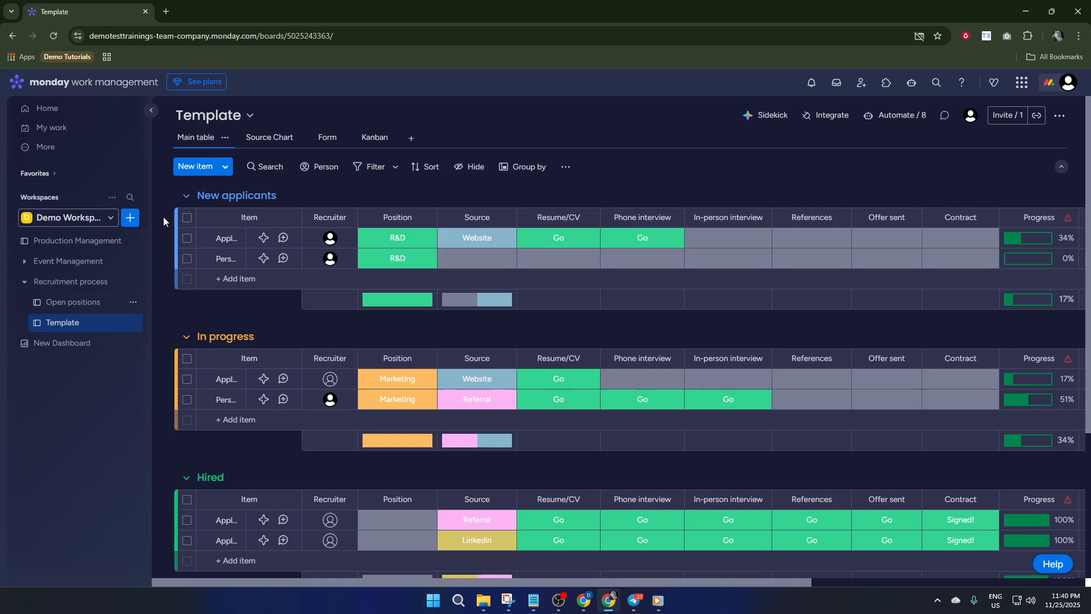
- Create a new dashboard in the Demo Workspace, keeping the default name New Dashboard and Main privacy
left_click(136, 217)
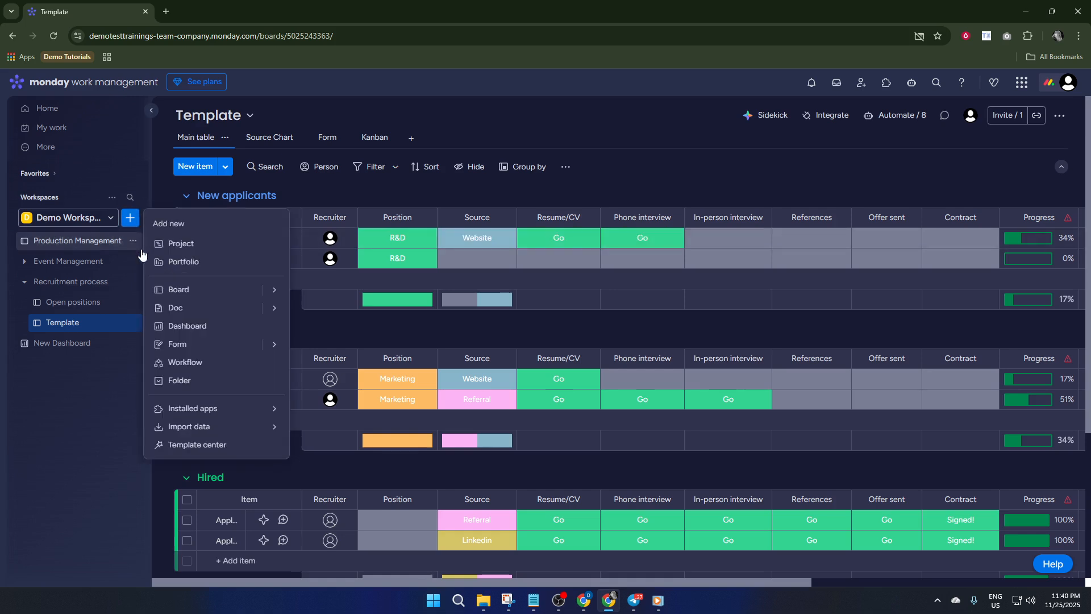
left_click(187, 326)
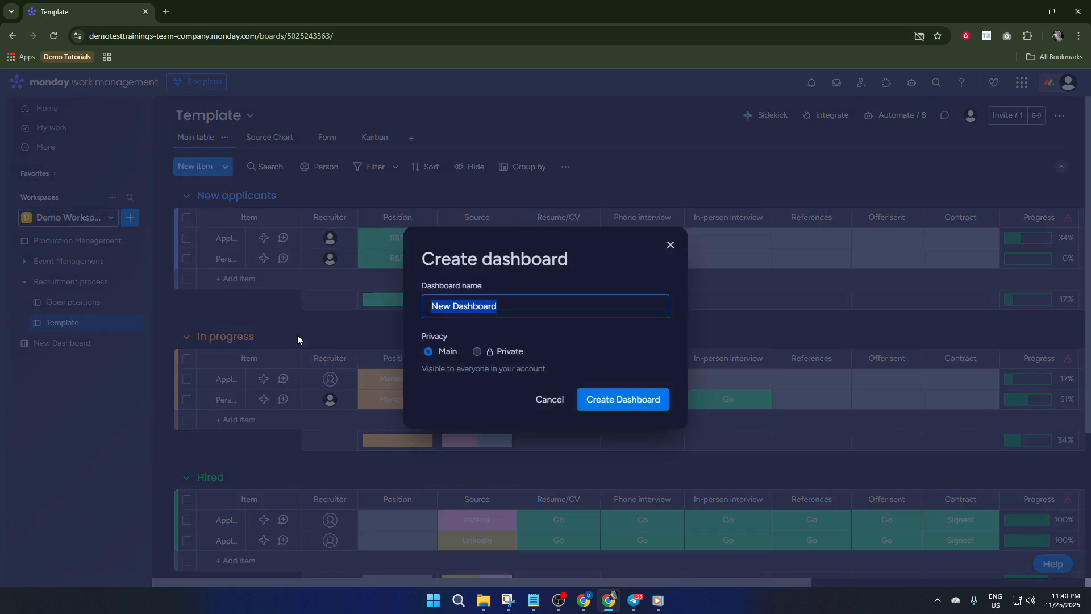
left_click(628, 407)
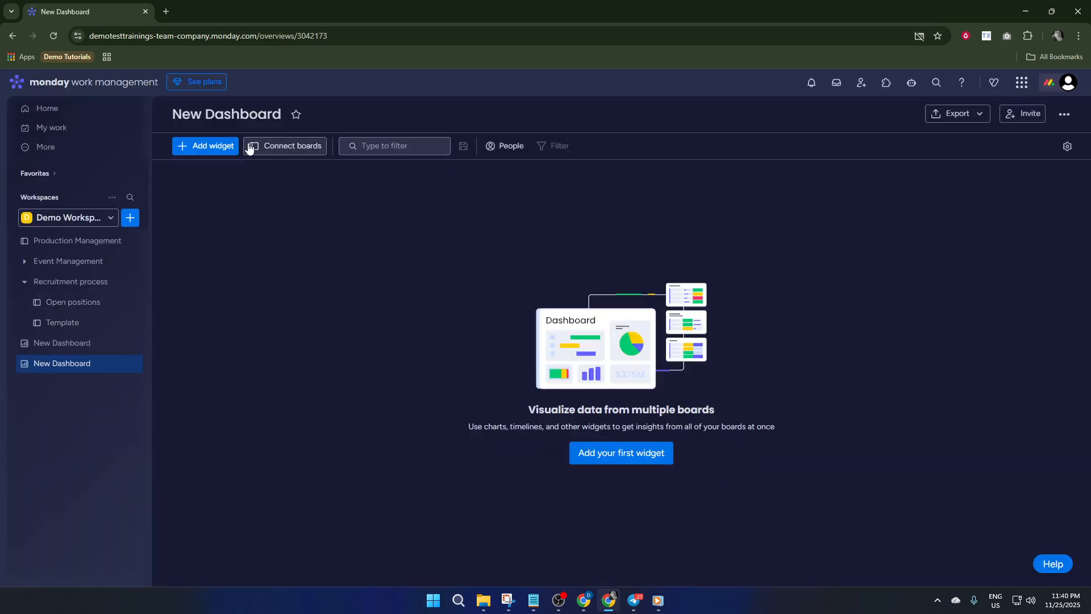
- Connect the DEMO board from the Main workspace and the Template board from Recruitment process to the new dashboard
left_click(266, 147)
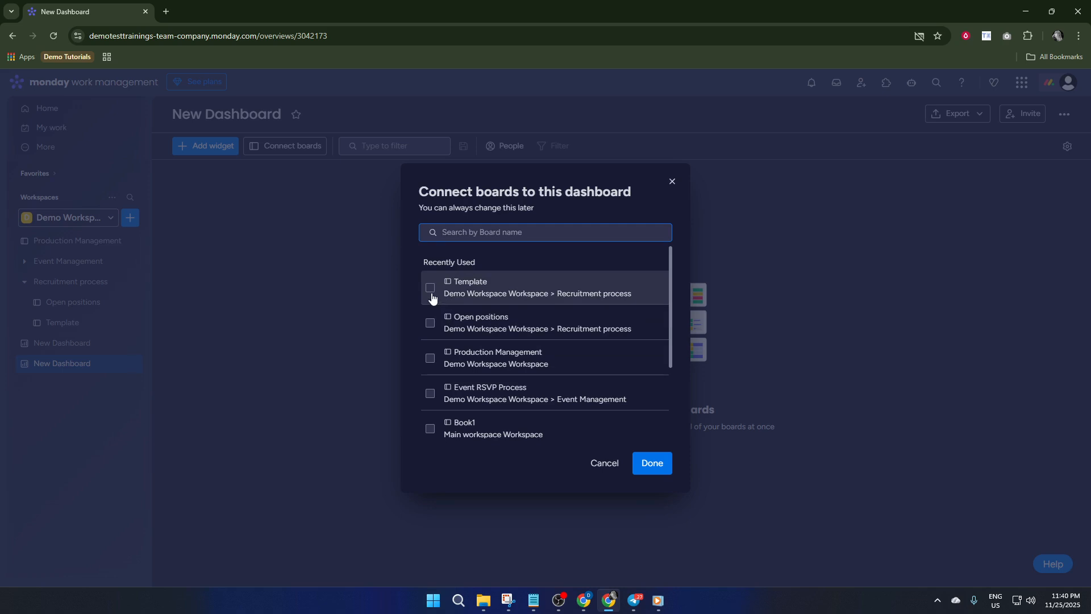
scroll(430, 312, "down", 2)
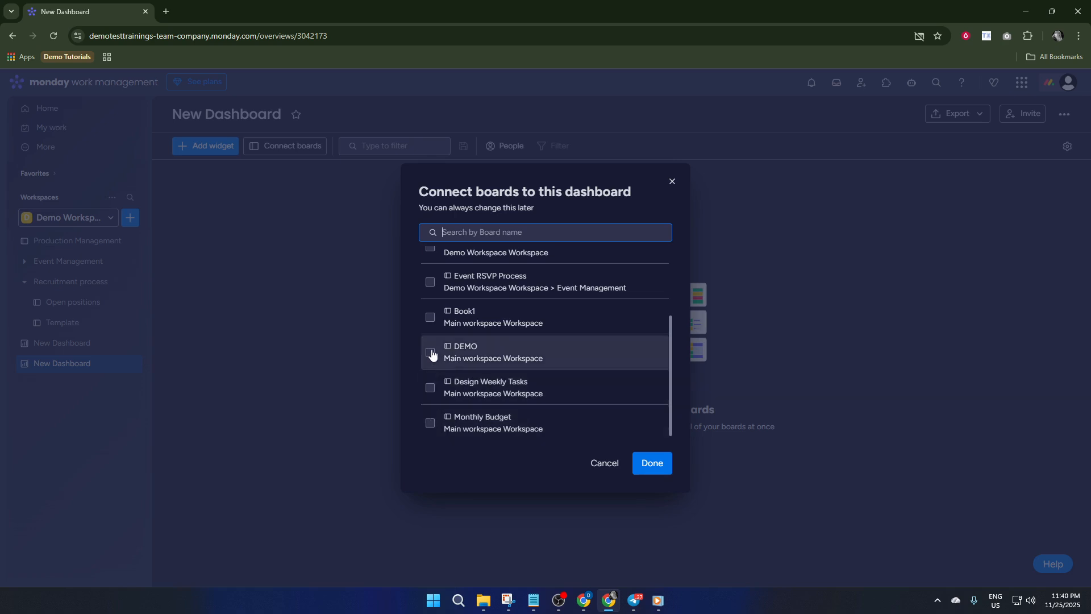
scroll(431, 359, "up", 1)
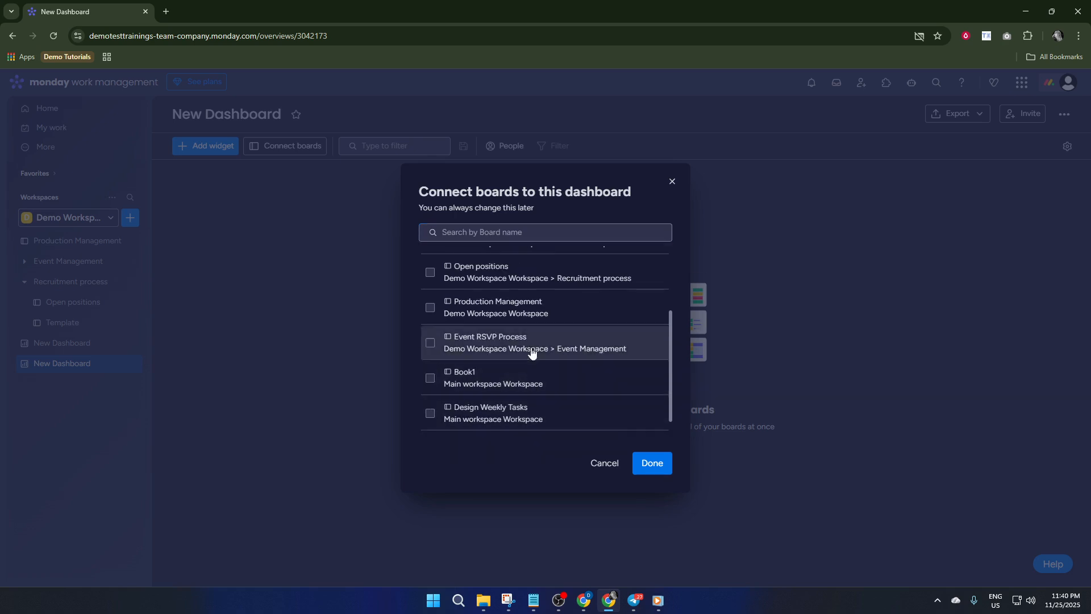
scroll(498, 341, "up", 1)
scroll(495, 333, "up", 1)
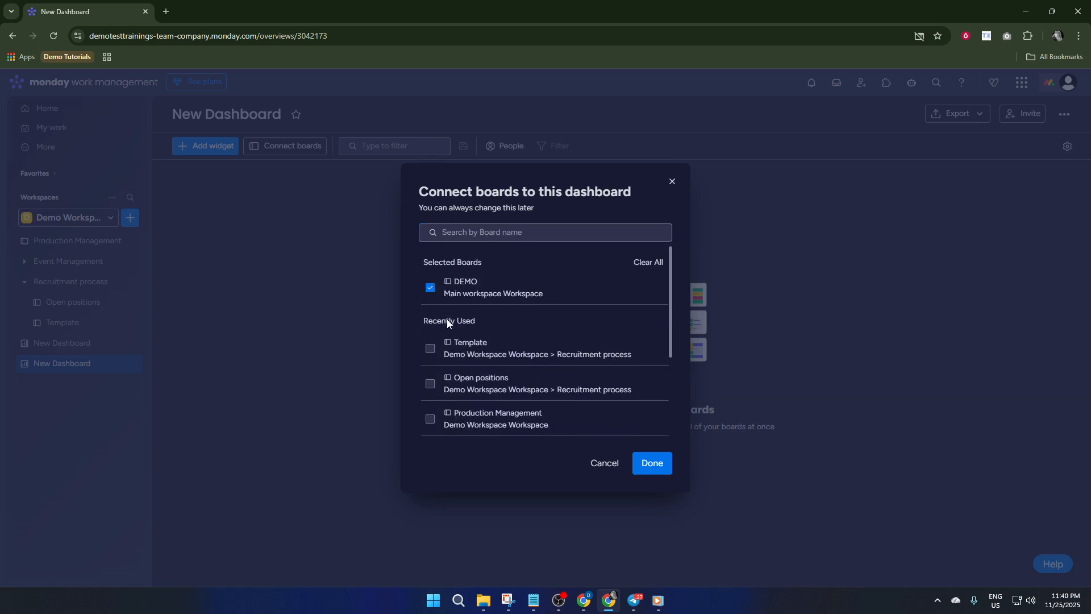
left_click(430, 349)
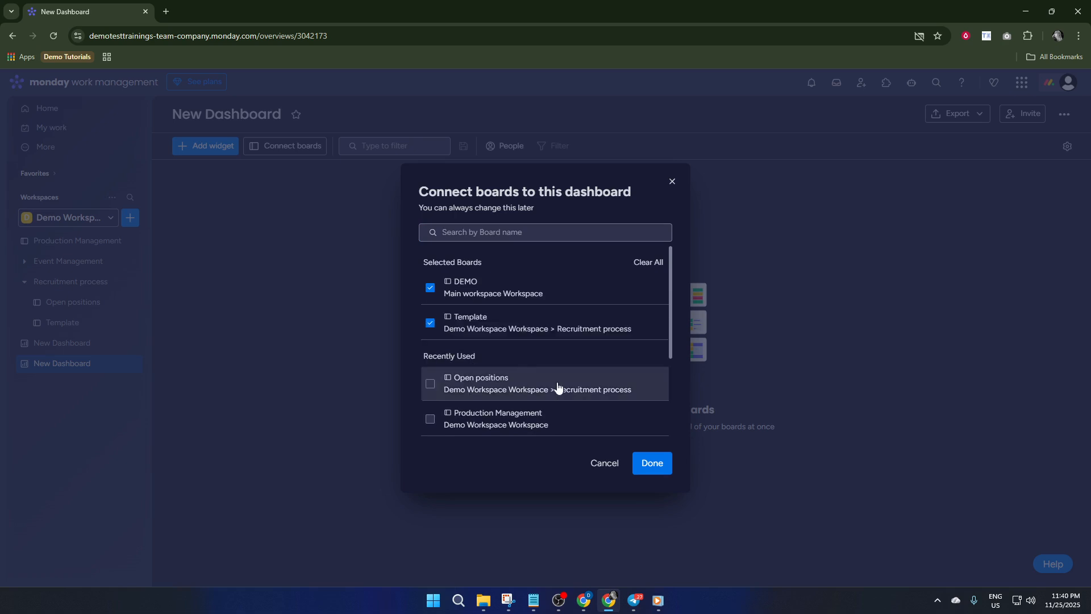
left_click(654, 465)
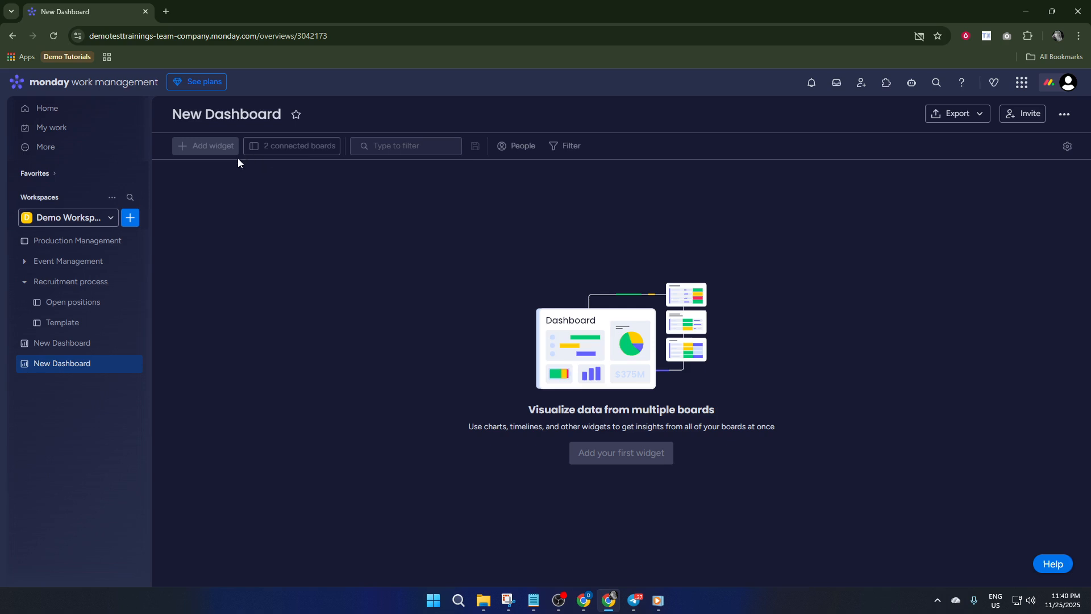